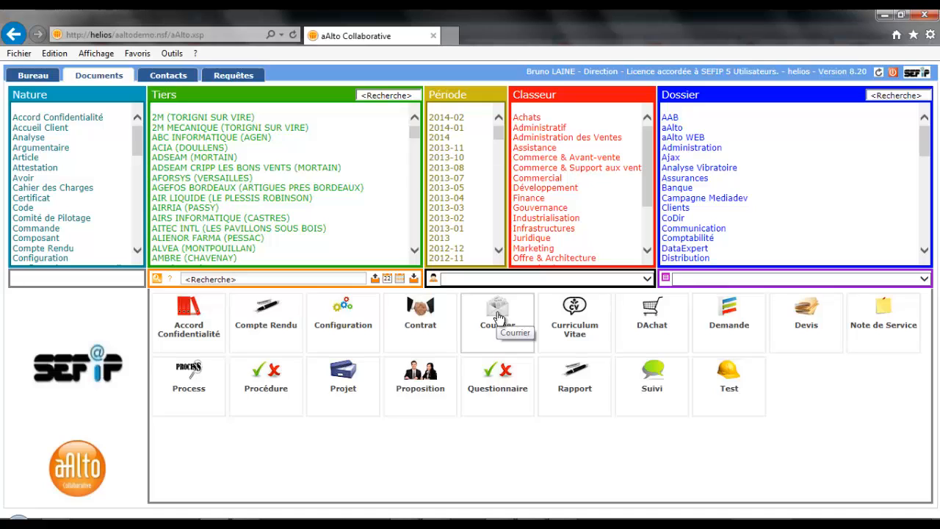
# Create a Courrier document from the Word template, with SEFIP INFORMATIQUE (CAEN) as Tiers and the company's first listed person as Contact
pyautogui.click(498, 316)
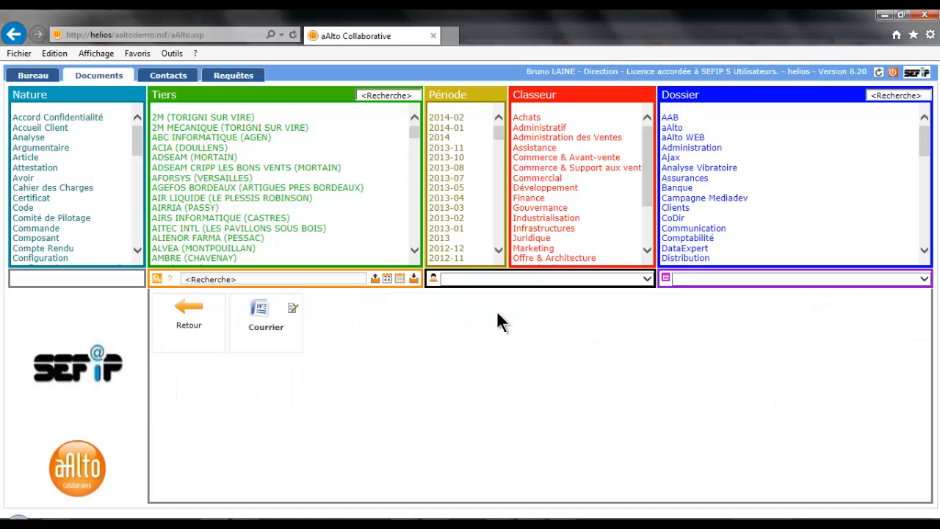
pyautogui.click(266, 323)
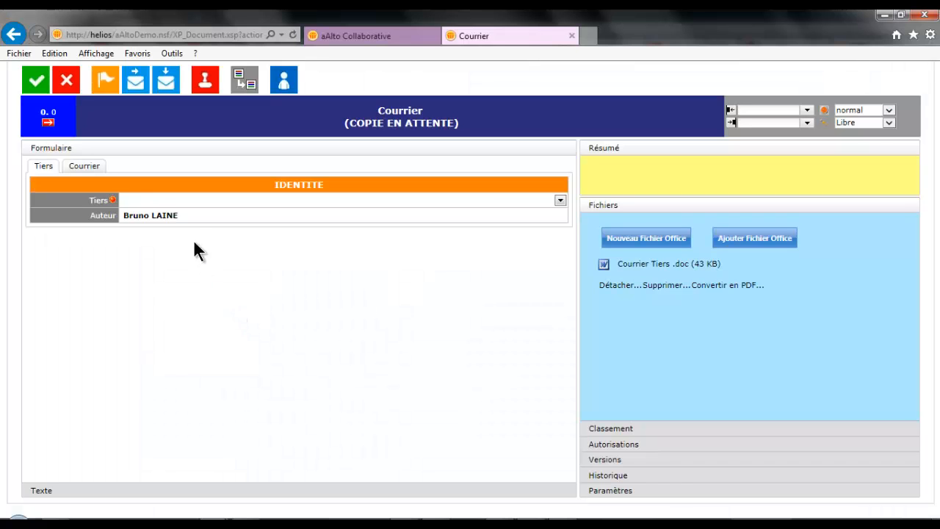
pyautogui.click(185, 204)
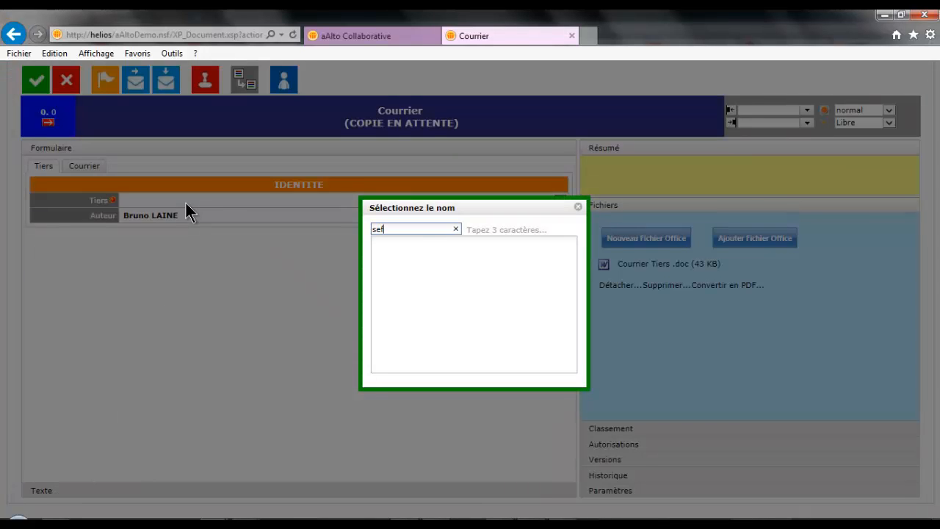
pyautogui.click(384, 242)
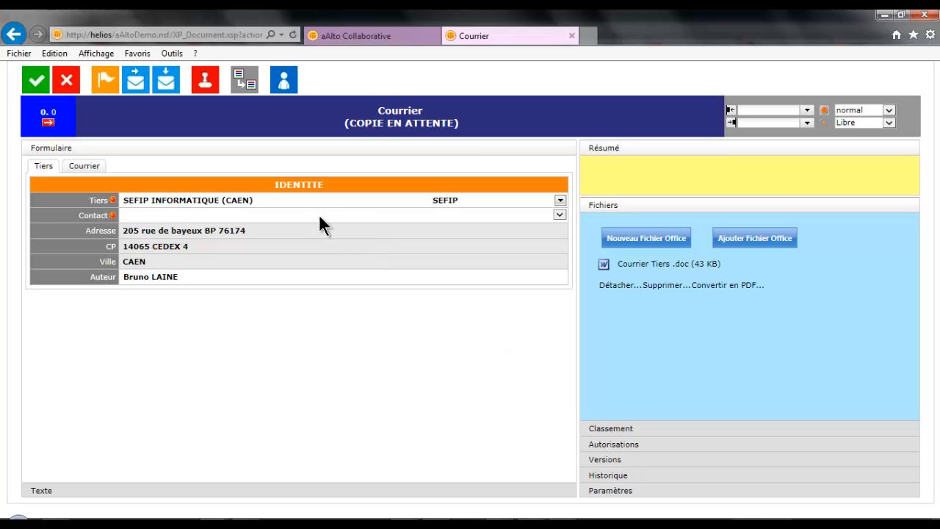
pyautogui.click(307, 214)
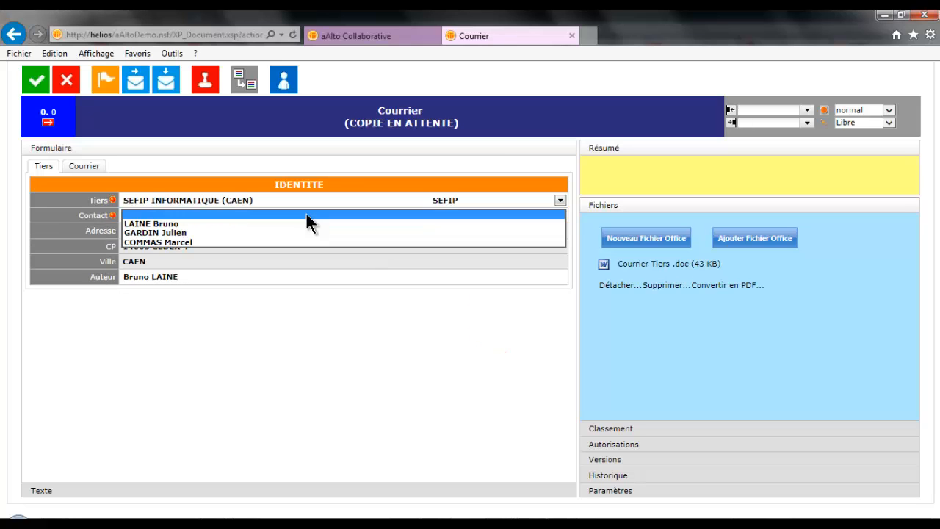
pyautogui.click(238, 223)
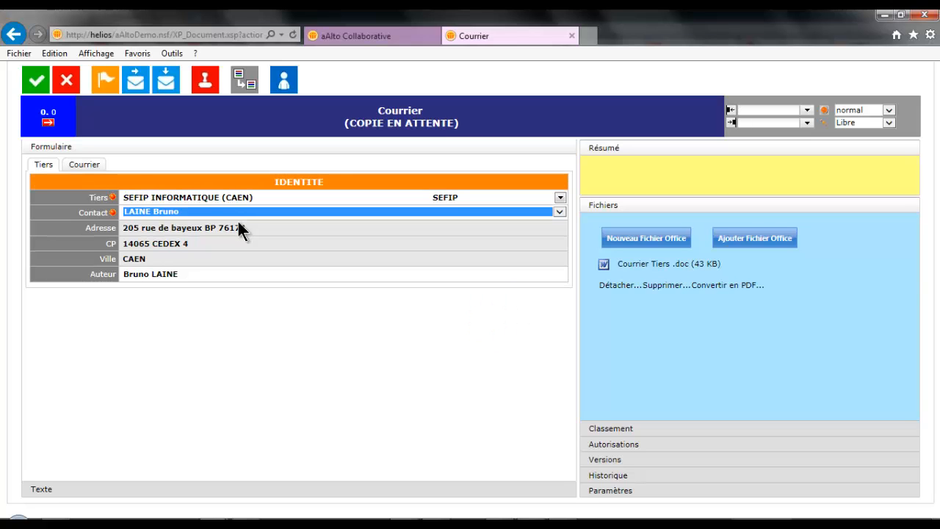
# In the Courrier details, set Dossier to aAlto Software, Objet to Process, and write a Résumé beginning "Gagnez en fiabilité grâce aux process"
pyautogui.click(88, 167)
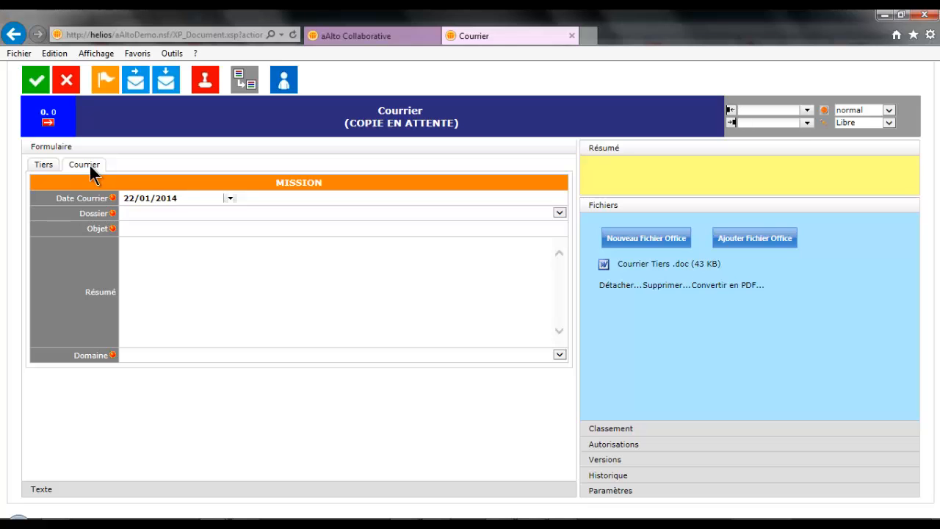
pyautogui.click(155, 212)
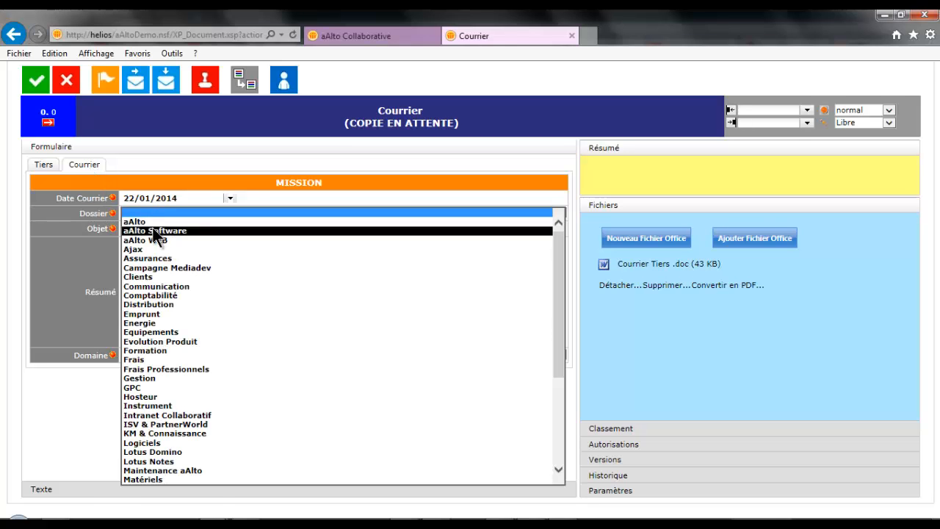
pyautogui.click(154, 230)
pyautogui.click(152, 229)
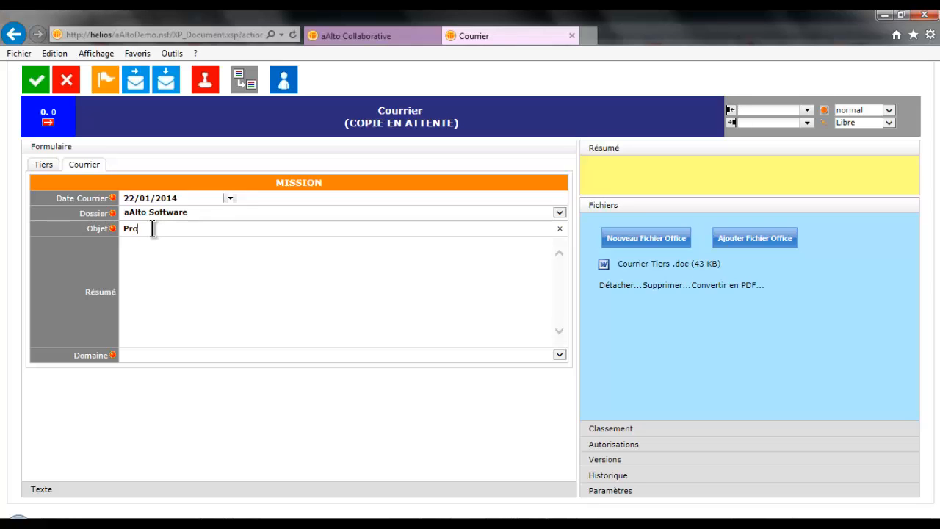
pyautogui.write('Process')
pyautogui.click(146, 253)
pyautogui.write('Gagnez en fiabilité grâce aux process dont les actions sont définies une seule fois selon les rôles de chacun. Finies les étapes oubliées. Suivez ces actions via des tableaux de bord dynamiques.')
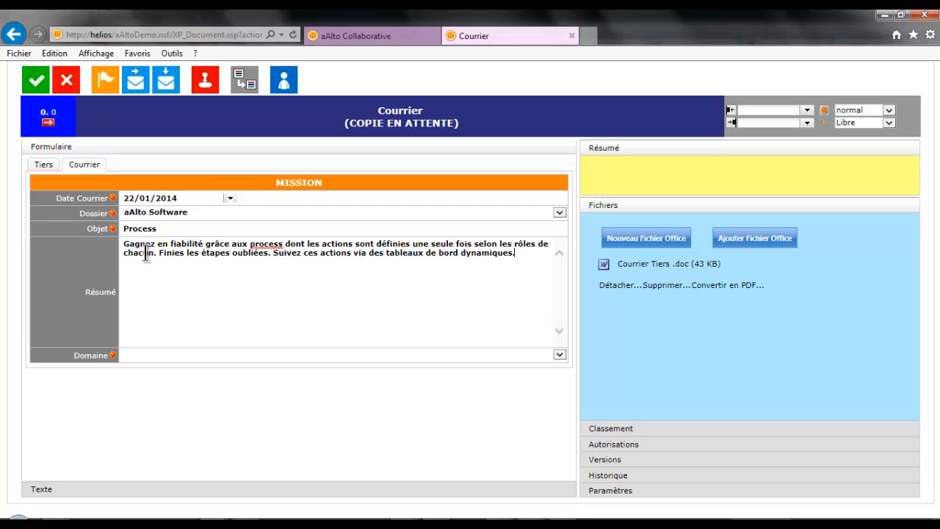
# Set the letter's Domaine to Production and select Référencement as its Complément
pyautogui.click(130, 354)
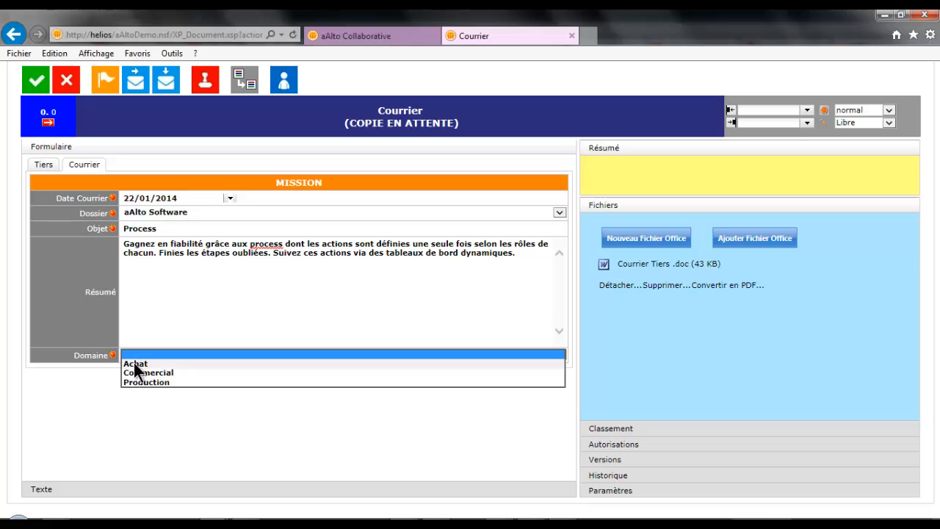
pyautogui.click(133, 371)
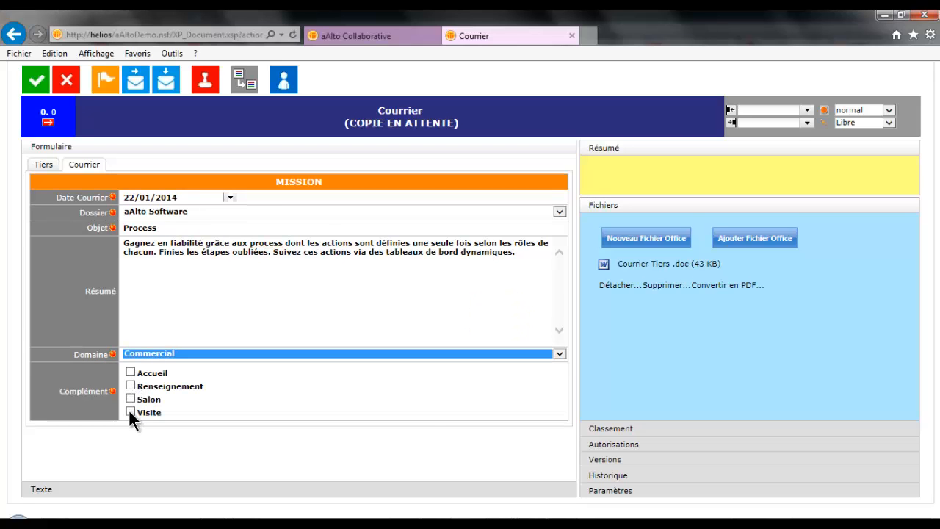
pyautogui.click(139, 353)
pyautogui.click(139, 363)
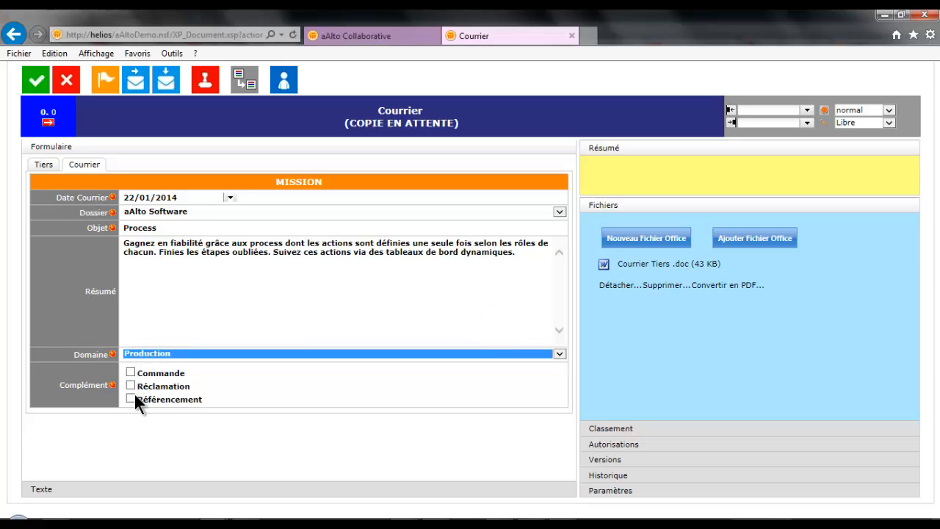
pyautogui.click(132, 398)
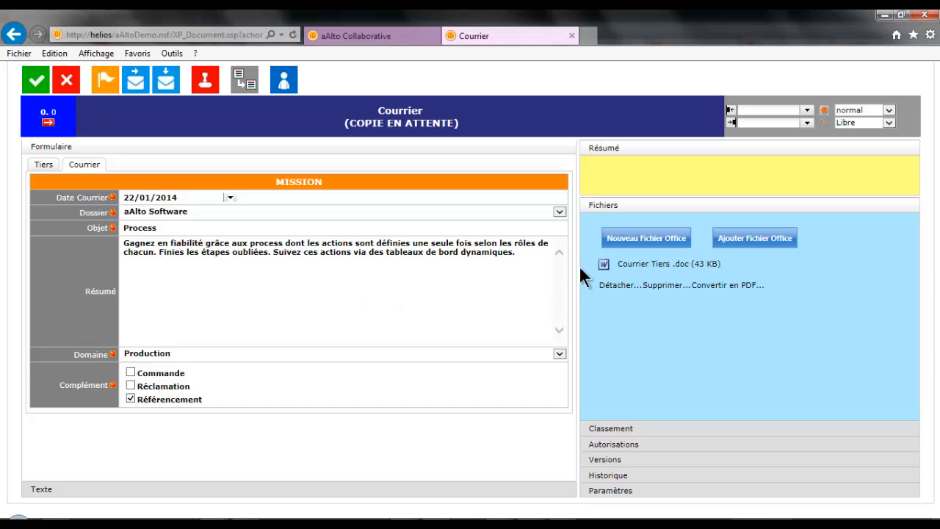
# Open Courrier Tiers .doc in Word to review the recipient, date and subject fields, and return to the form in the browser
pyautogui.click(638, 268)
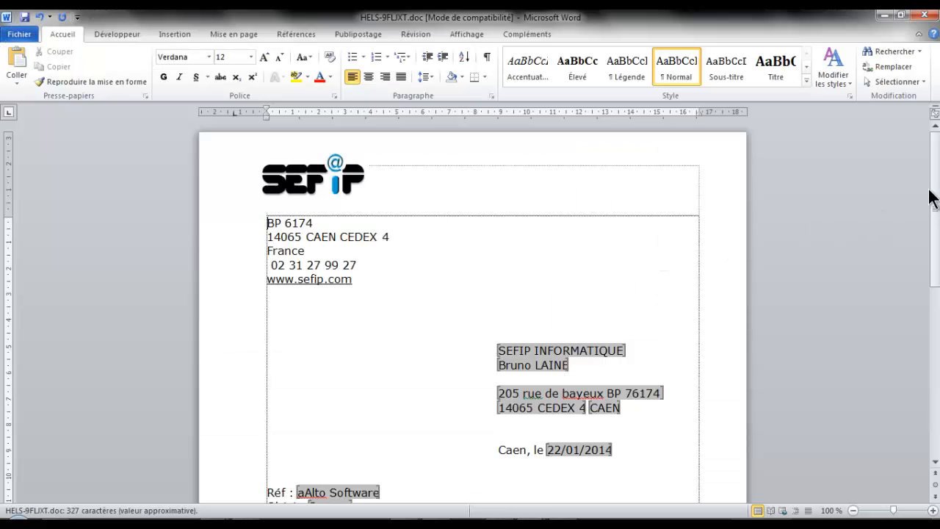
pyautogui.moveTo(935, 192)
pyautogui.mouseDown()
pyautogui.moveTo(929, 284)
pyautogui.moveTo(917, 196)
pyautogui.mouseUp()
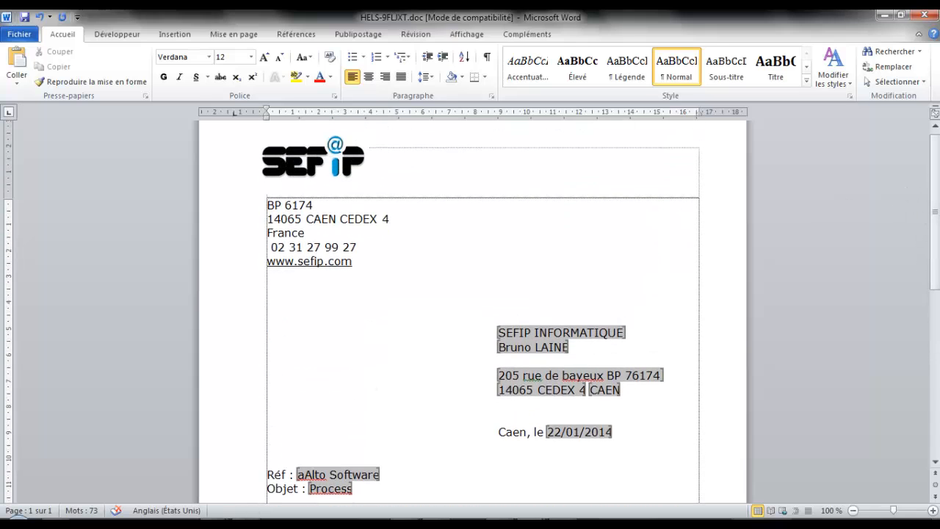
pyautogui.moveTo(242, 514)
pyautogui.click(255, 471)
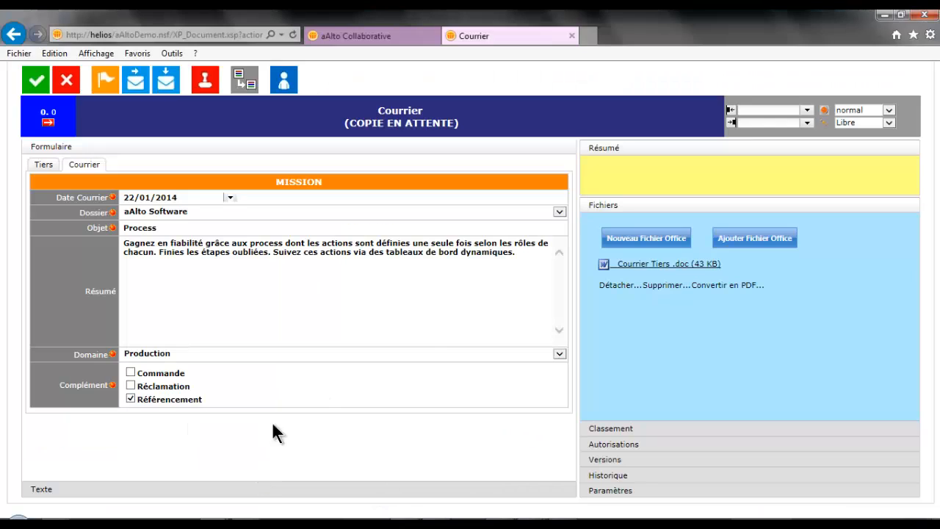
# Convert the Courrier Tiers file to PDF using the NORMAL template
pyautogui.click(728, 287)
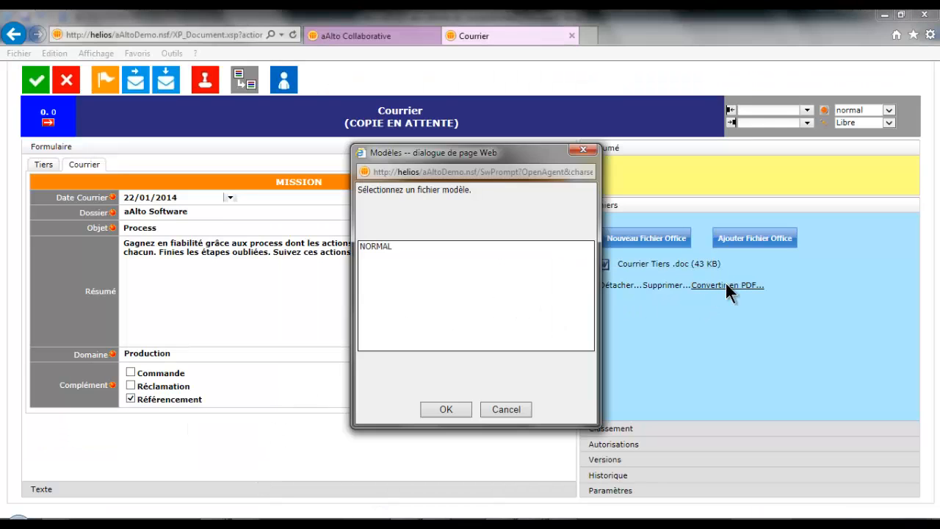
pyautogui.click(449, 247)
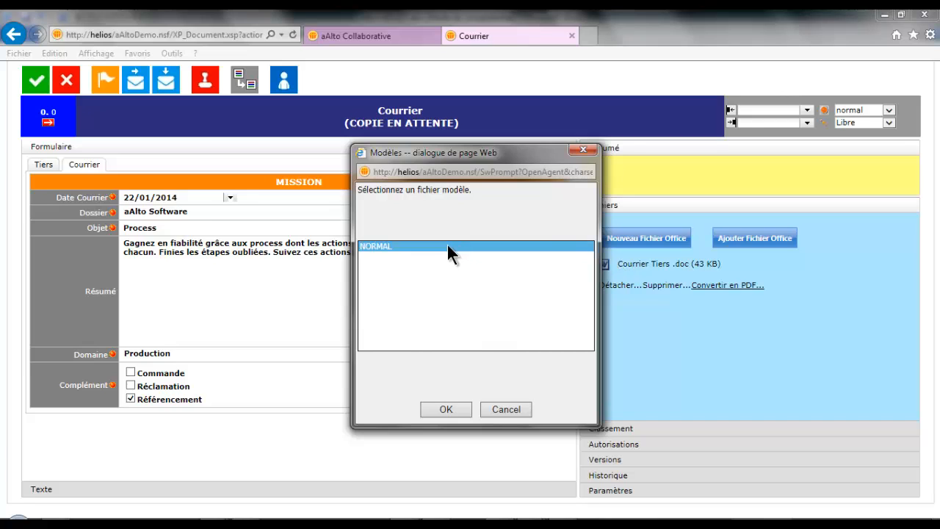
pyautogui.click(440, 405)
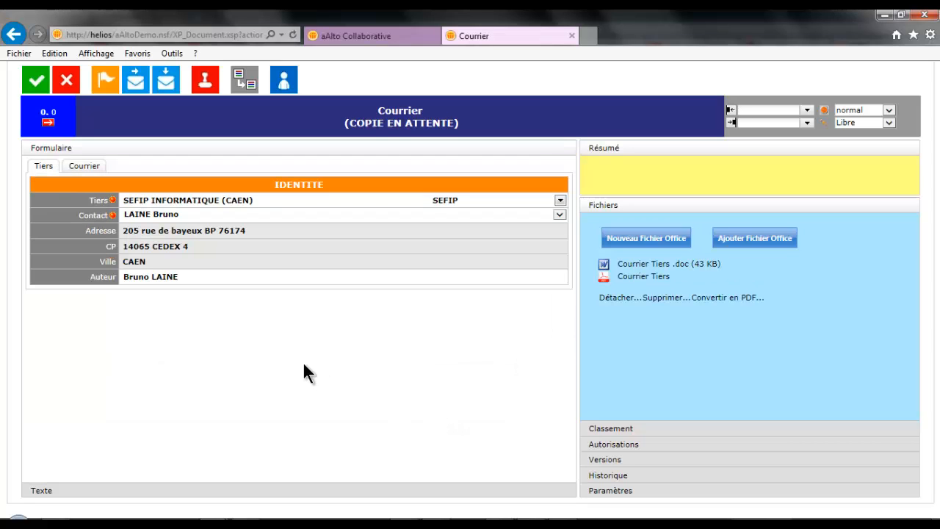
# Toggle the 0.0 status indicator in the letter's header and save the letter
pyautogui.click(49, 124)
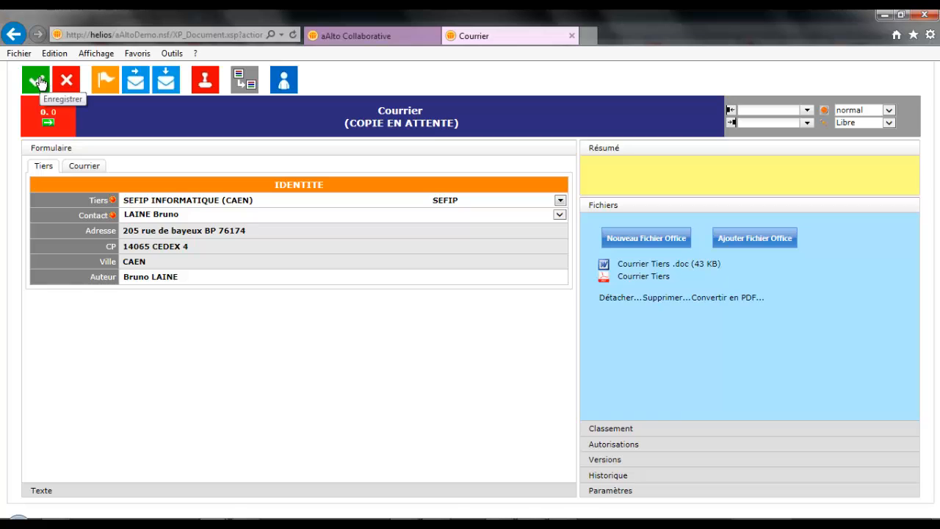
pyautogui.click(41, 82)
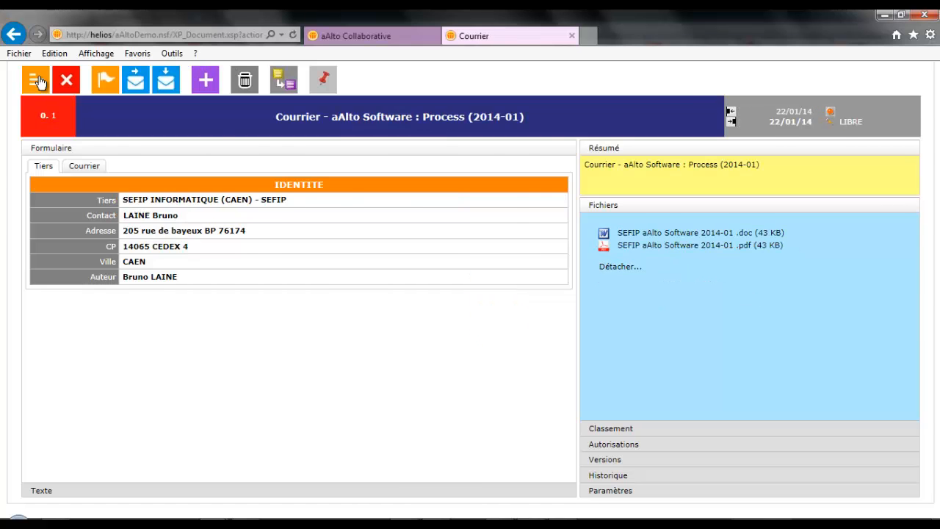
pyautogui.click(40, 82)
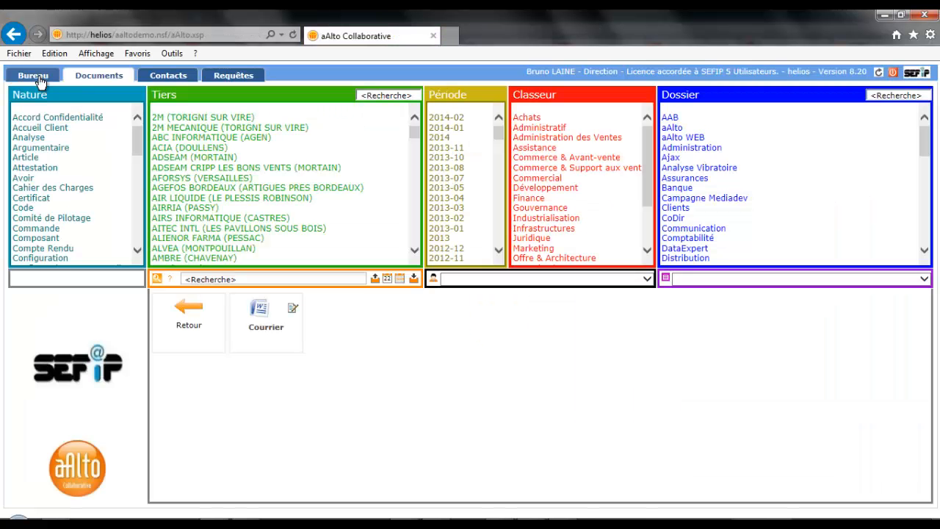
# Reopen the saved letter in edit mode and review its general and complementary classification settings
pyautogui.click(376, 279)
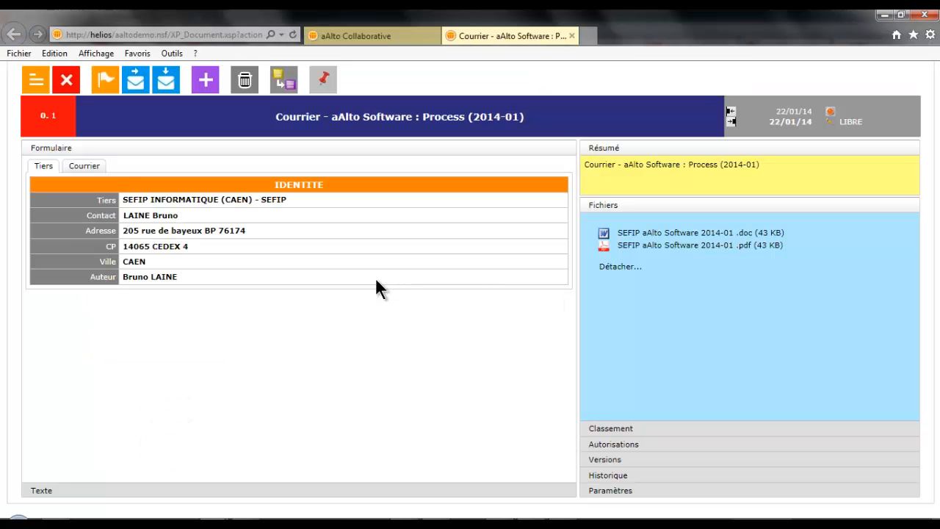
pyautogui.click(32, 83)
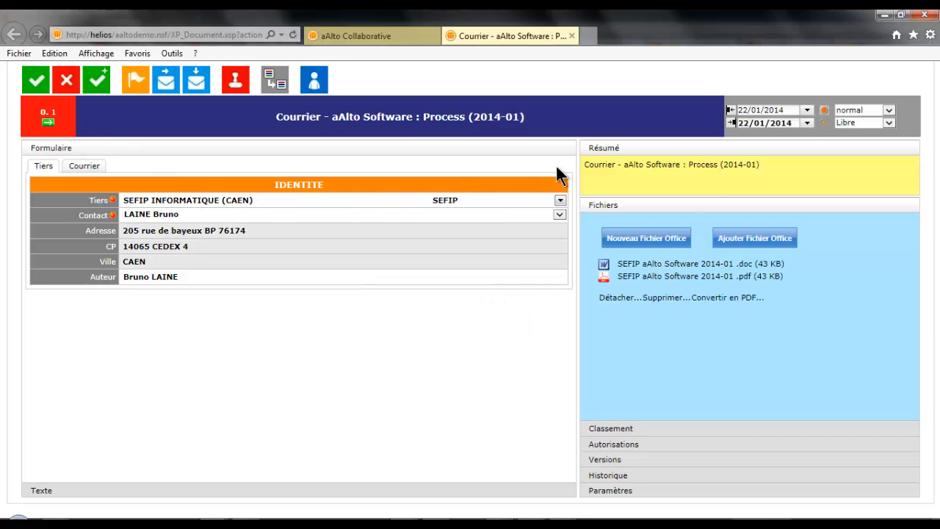
pyautogui.click(646, 165)
pyautogui.click(655, 431)
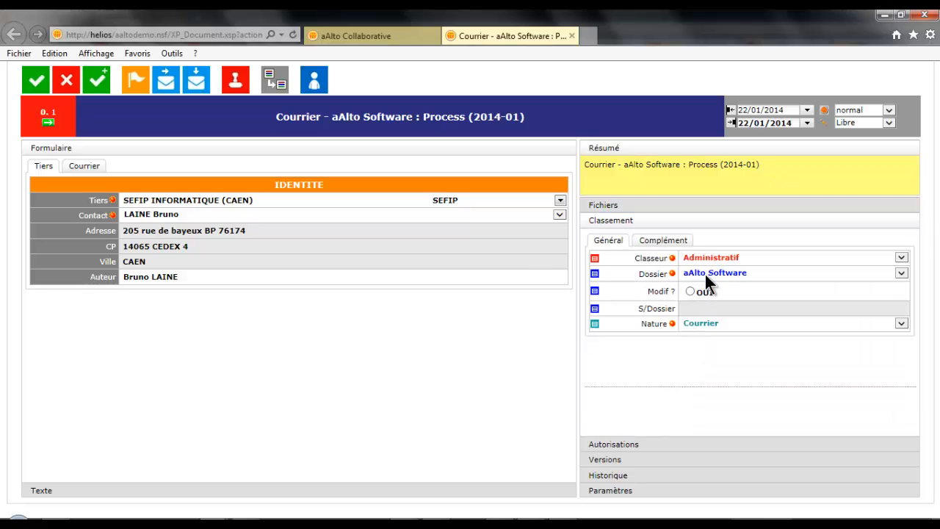
pyautogui.click(675, 243)
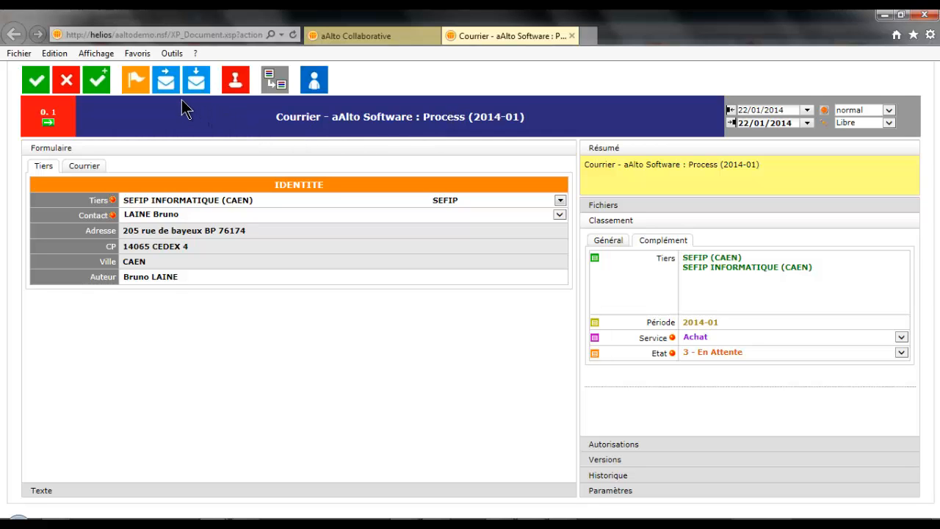
# Prepare an internal mail about the letter to the first individual recipient listed, with the message "Merci de valider le document"
pyautogui.click(165, 79)
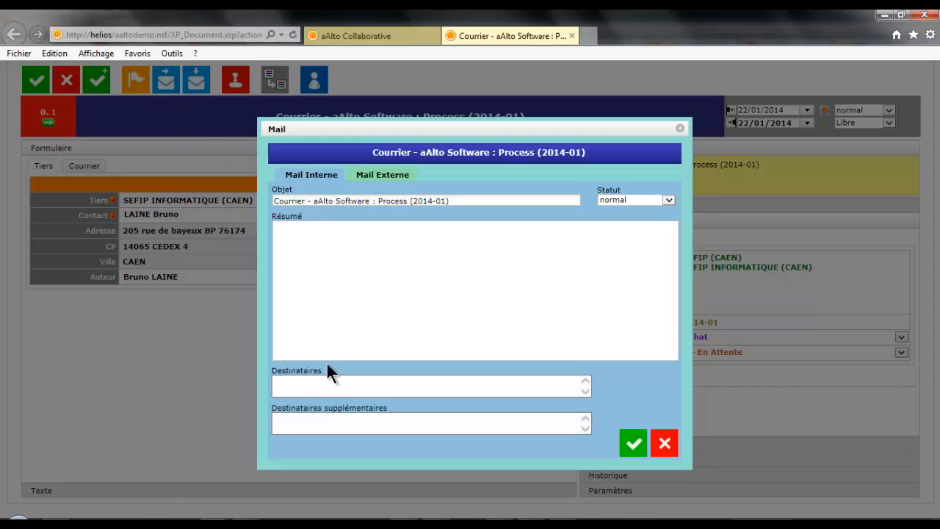
pyautogui.click(319, 385)
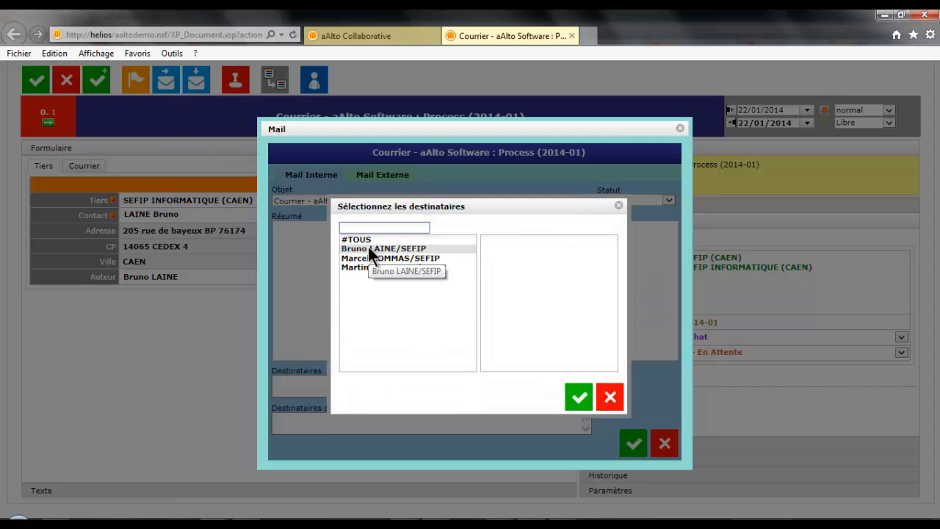
pyautogui.doubleClick(368, 248)
pyautogui.click(579, 397)
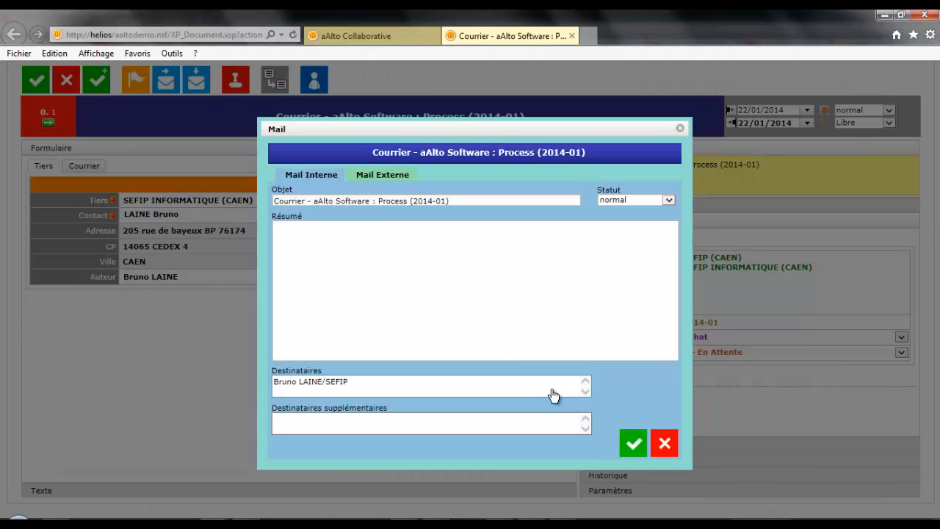
pyautogui.click(448, 314)
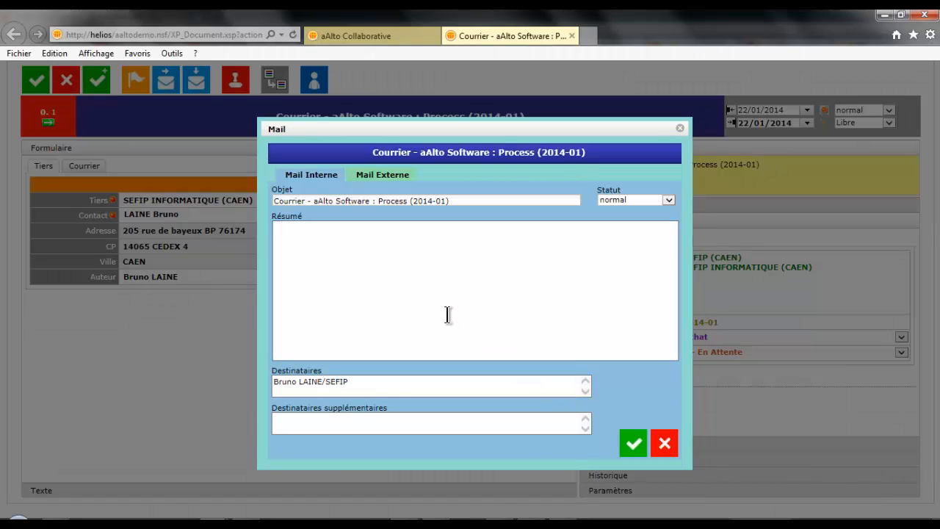
pyautogui.write('Merci de valider le document')
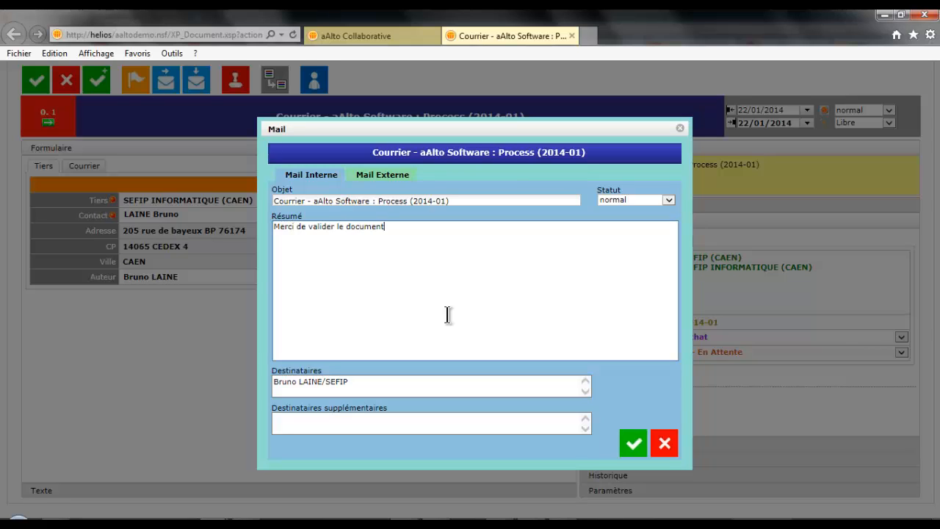
# Write the external mail's message as "Comme convenu, le document modifié.", followed by "Cordialement" after a blank line
pyautogui.click(395, 179)
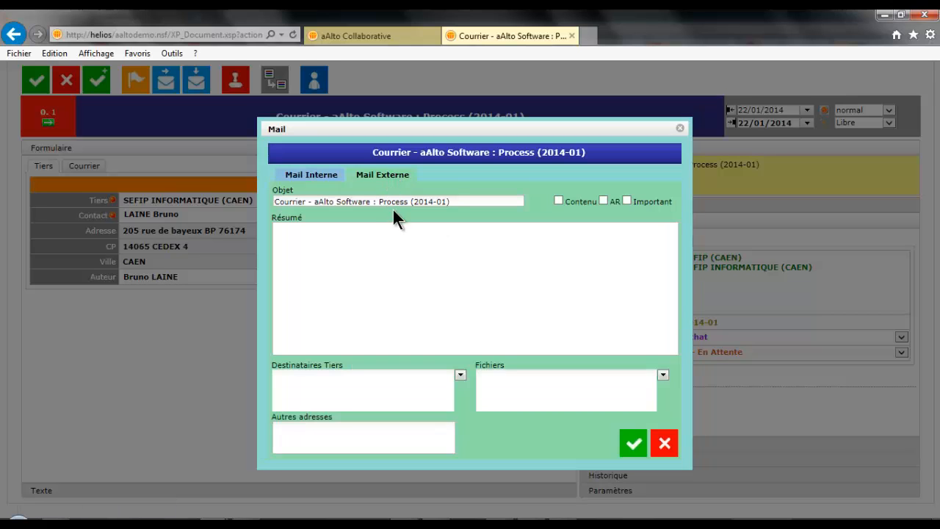
pyautogui.click(382, 252)
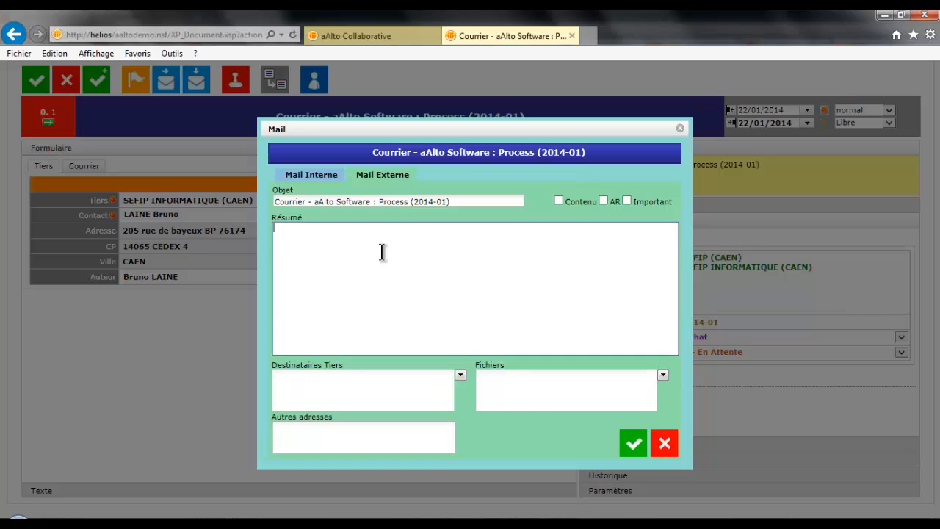
pyautogui.write('Comme convenu,')
pyautogui.press('Return')
pyautogui.write('le document')
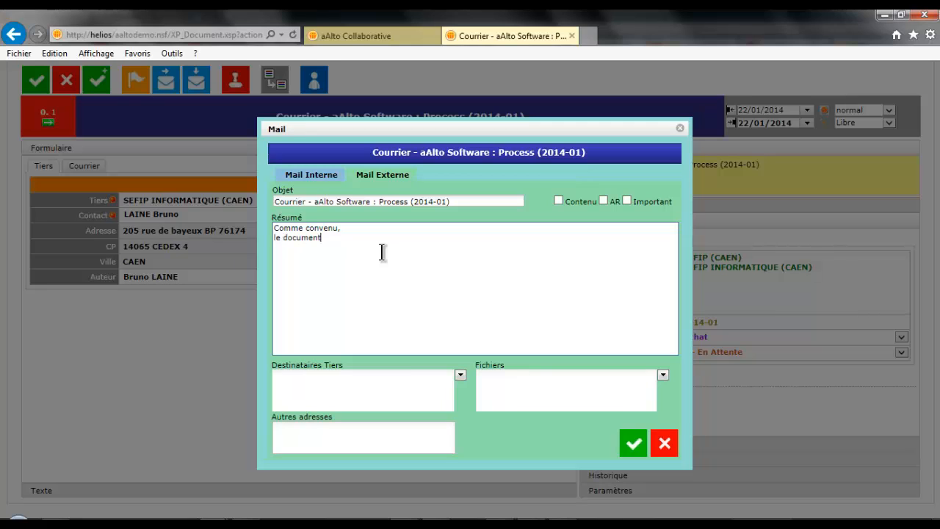
pyautogui.write(' modifié.  ')
pyautogui.write('Cordialement')
# Address the external mail to the first third-party recipient listed and attach SEFIP aAlto Software 2014-01.pdf
pyautogui.click(460, 374)
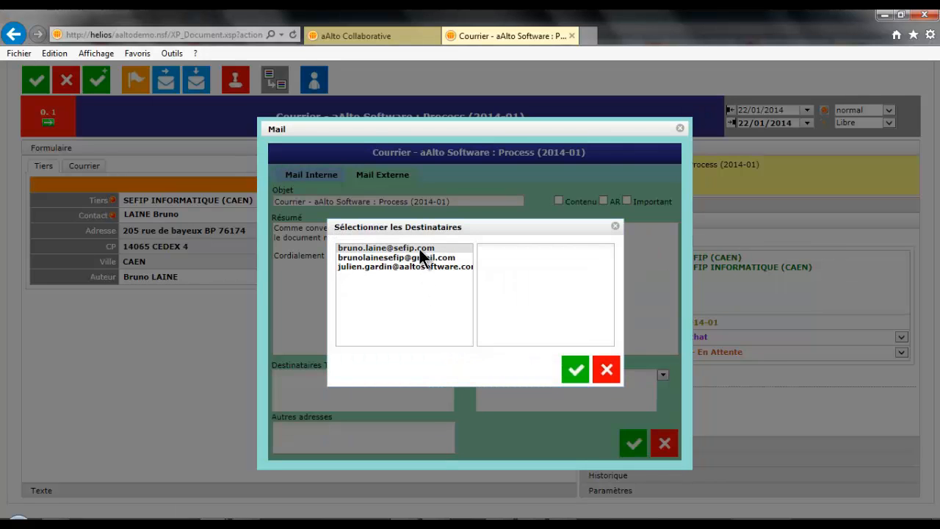
pyautogui.click(419, 248)
pyautogui.click(575, 366)
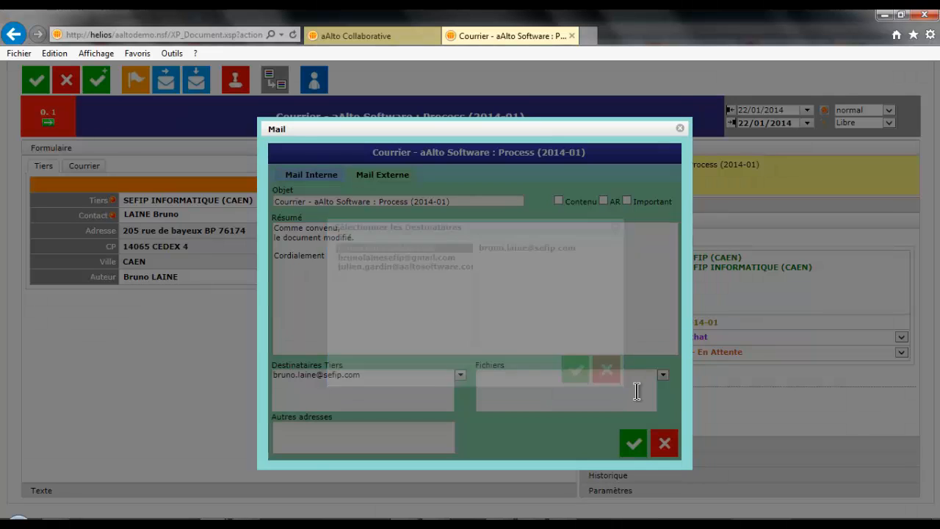
pyautogui.click(663, 376)
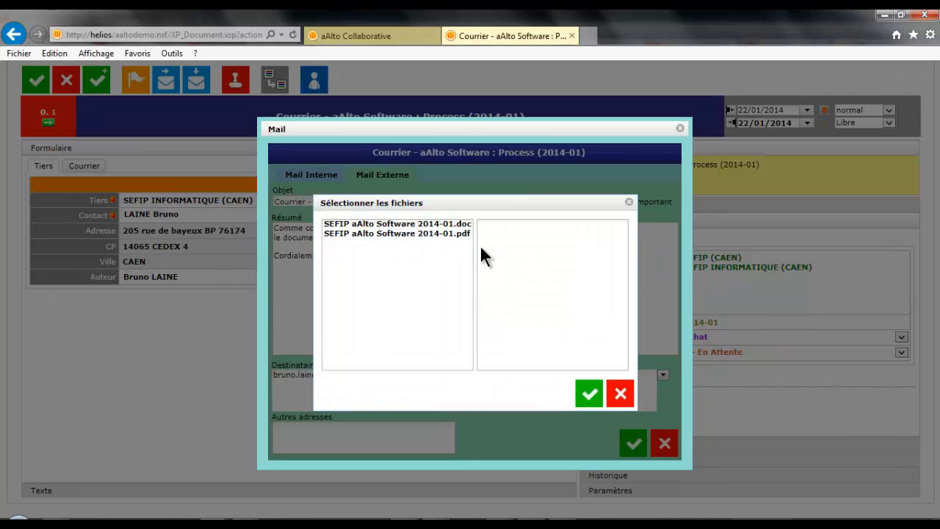
pyautogui.click(457, 234)
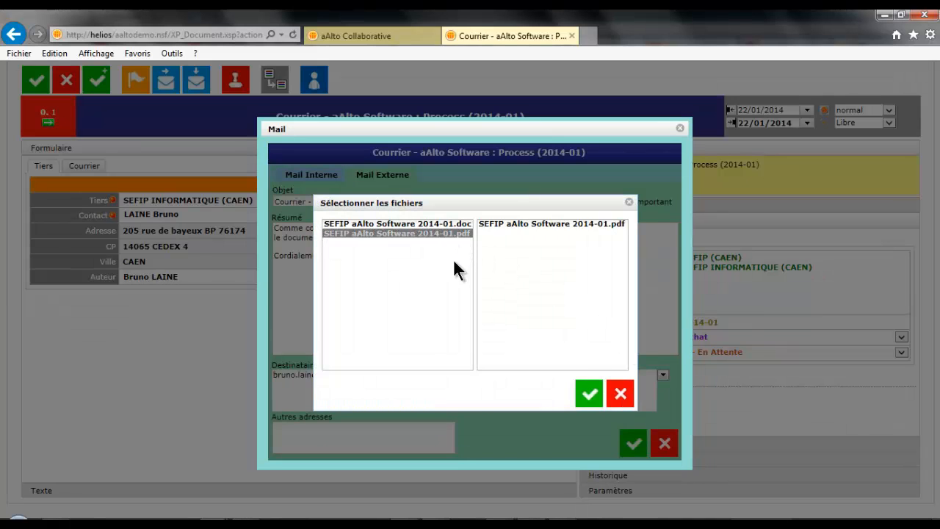
pyautogui.click(589, 393)
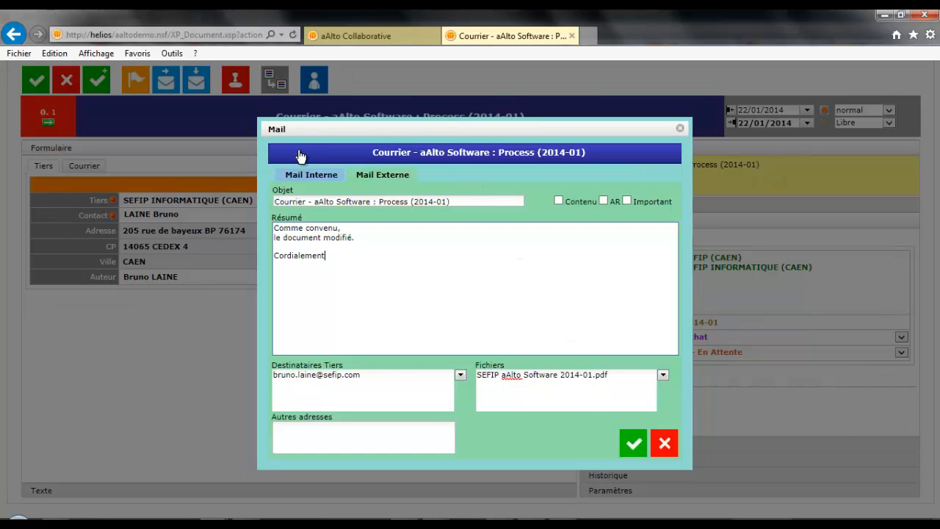
# Check the internal and external versions of the mail and send them
pyautogui.click(300, 177)
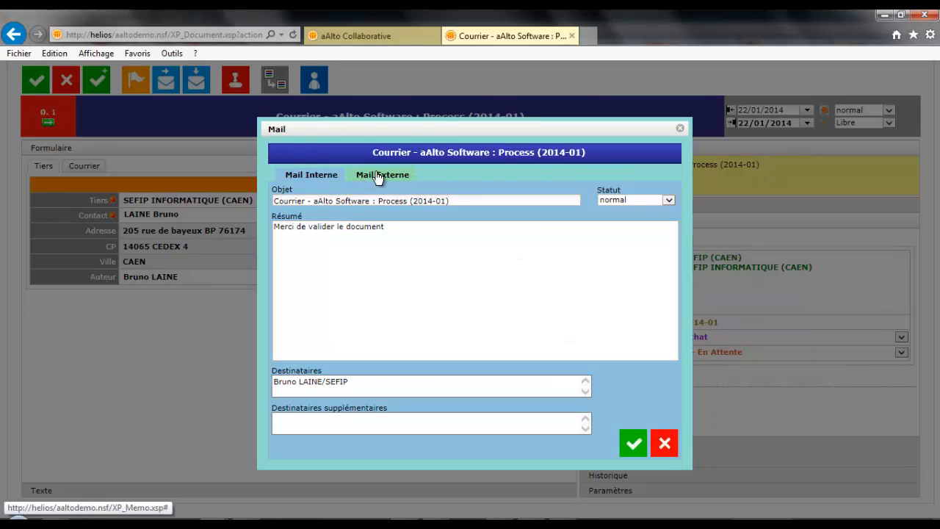
pyautogui.click(376, 177)
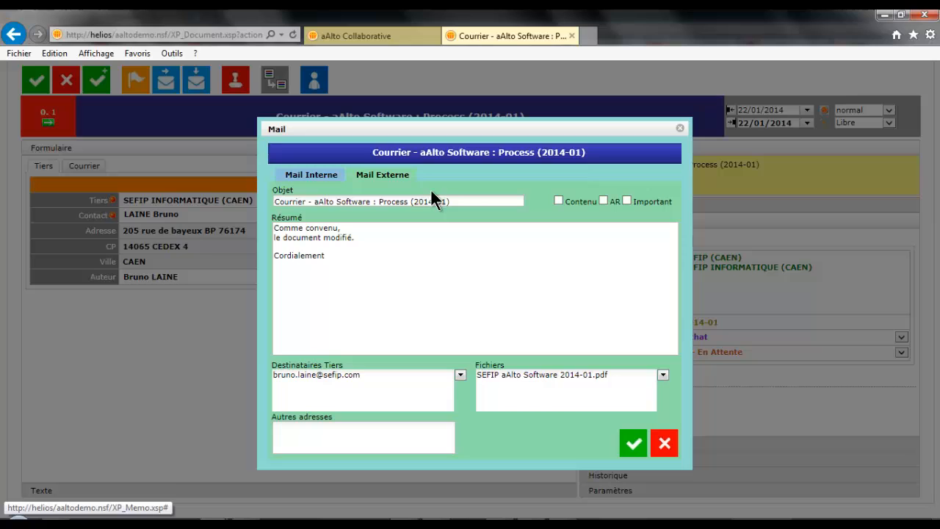
pyautogui.click(631, 444)
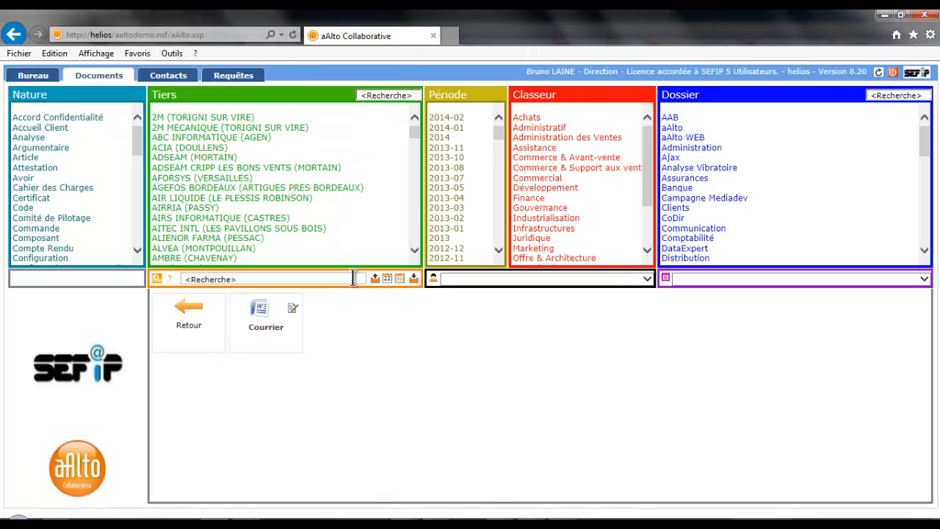
# Reopen the letter and read the external mail recorded in its email list
pyautogui.click(375, 277)
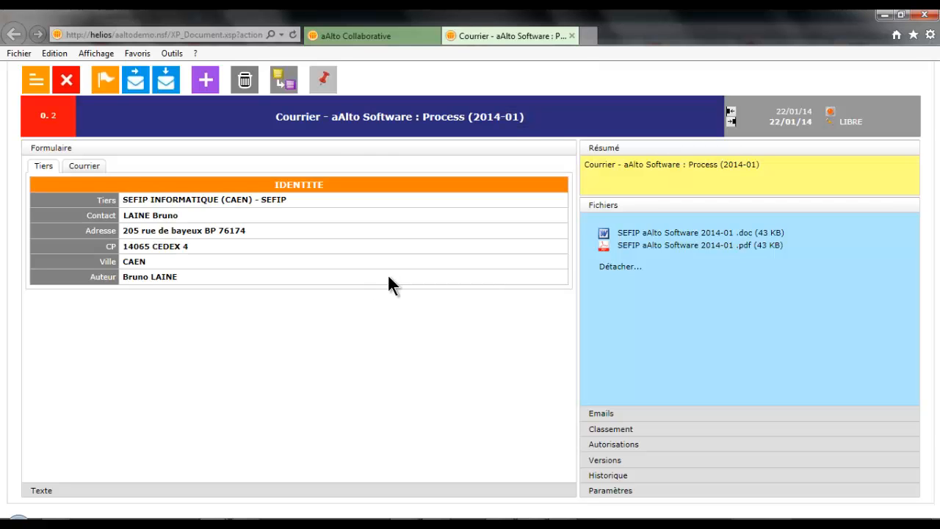
pyautogui.click(605, 414)
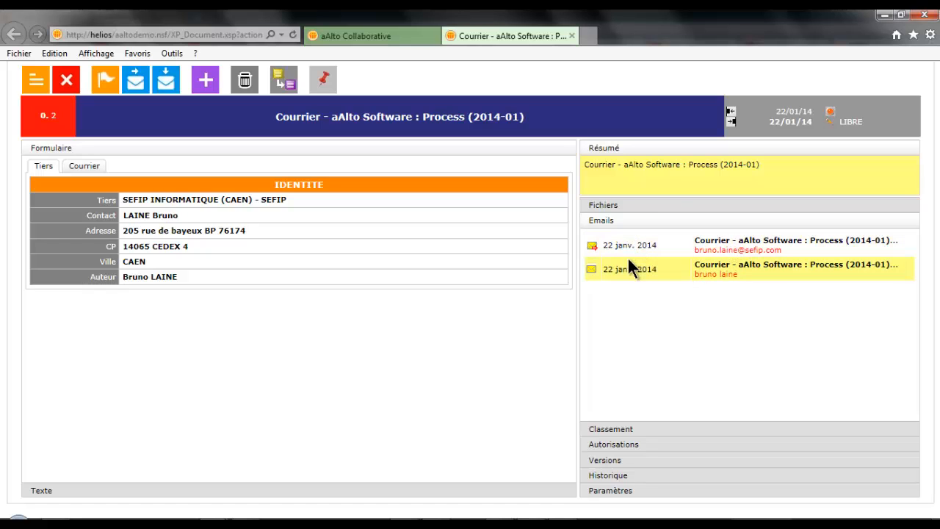
pyautogui.click(723, 242)
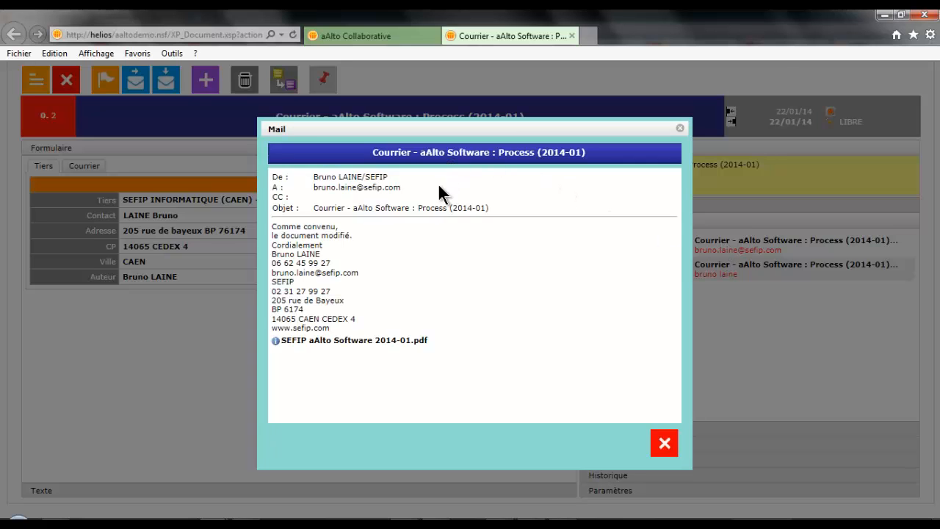
pyautogui.click(664, 443)
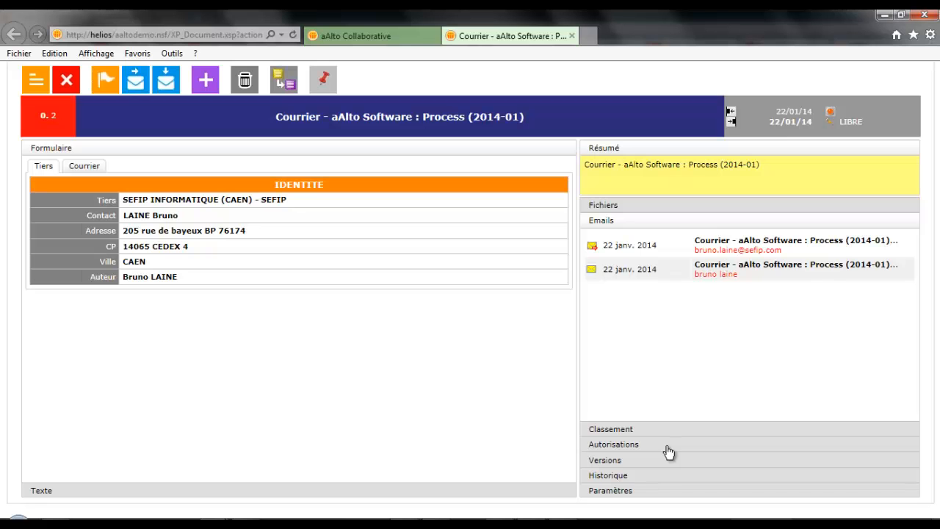
# Create a PREPARER action on the letter with the subject "Préparer le contrat" and a due date of 24/01/2014
pyautogui.click(102, 78)
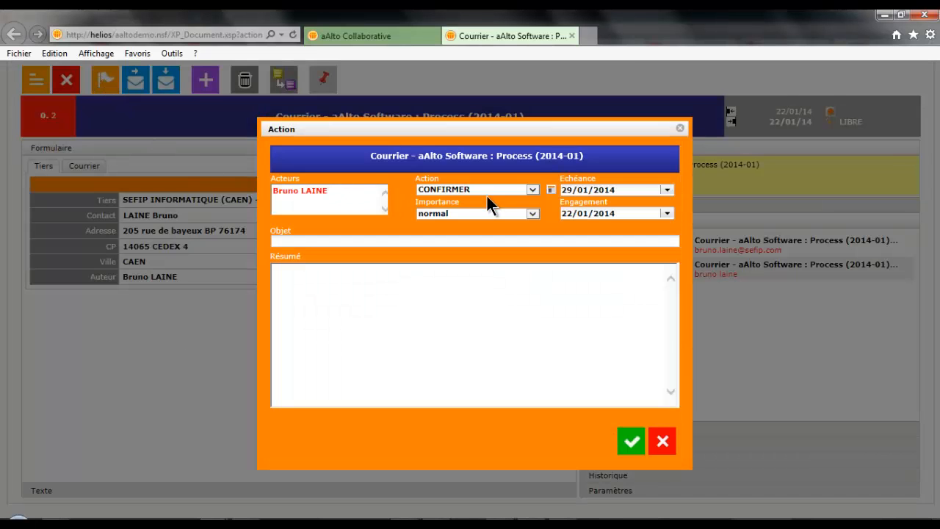
pyautogui.click(667, 190)
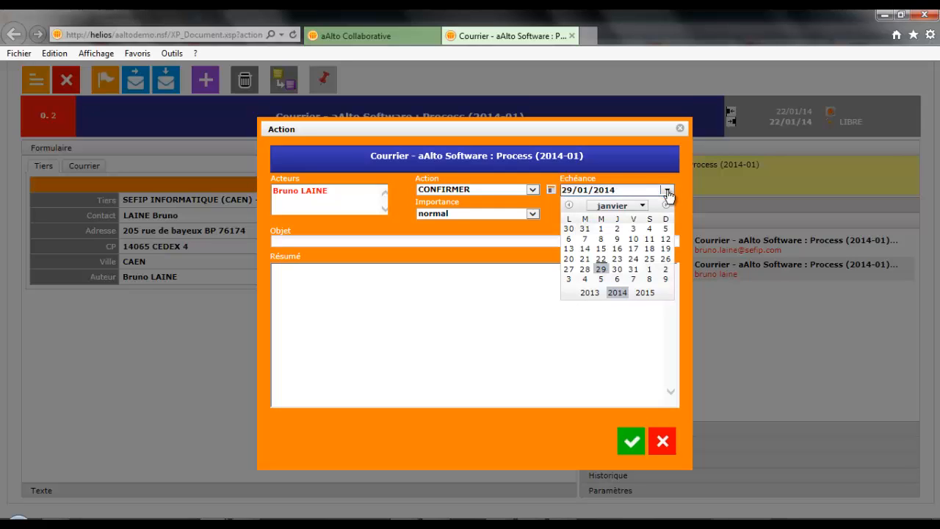
pyautogui.click(633, 258)
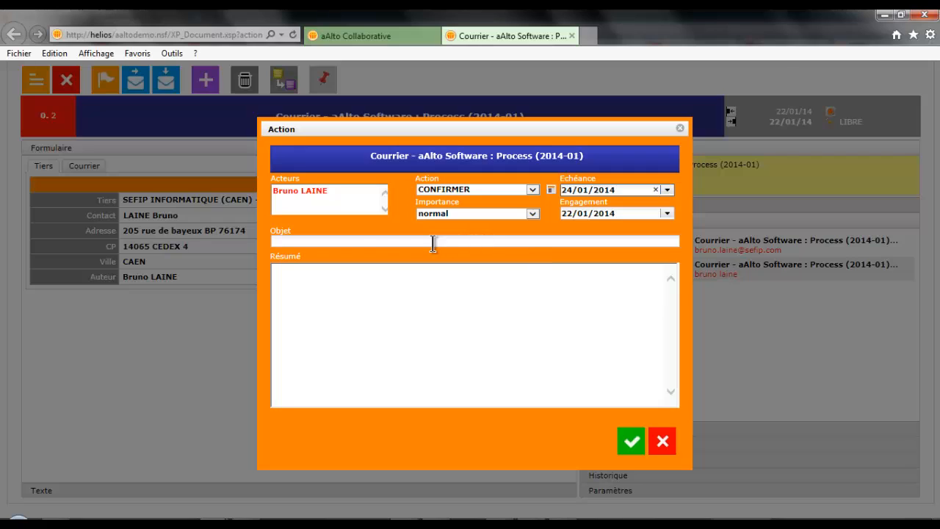
pyautogui.click(369, 241)
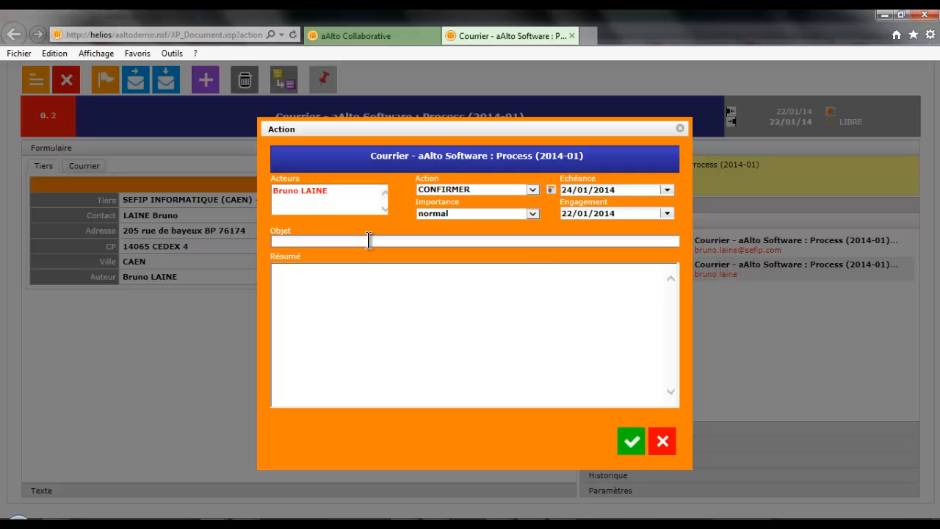
pyautogui.write('Préparer le contrat')
pyautogui.click(472, 189)
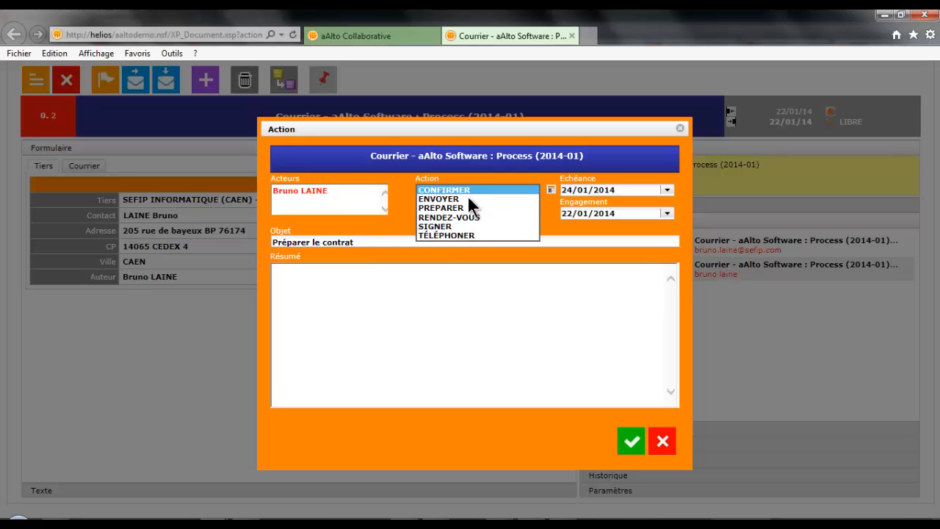
pyautogui.click(459, 208)
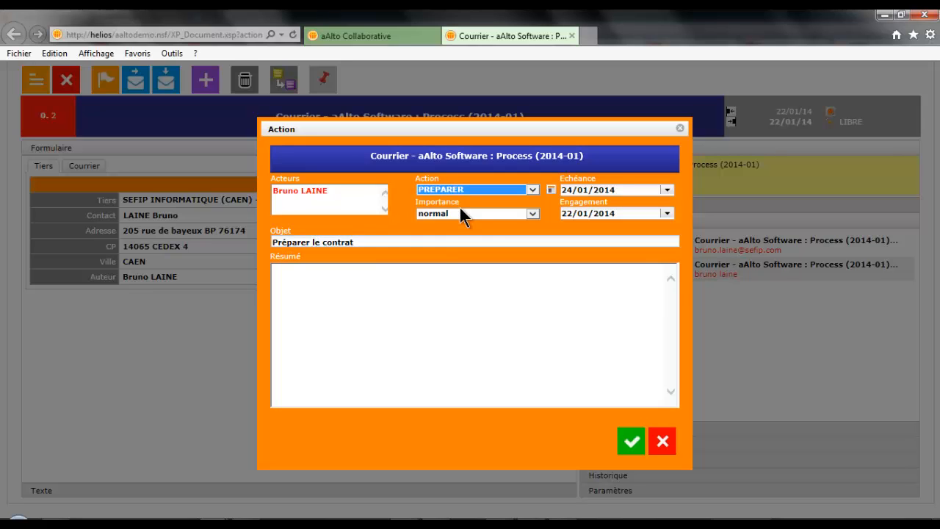
pyautogui.click(631, 442)
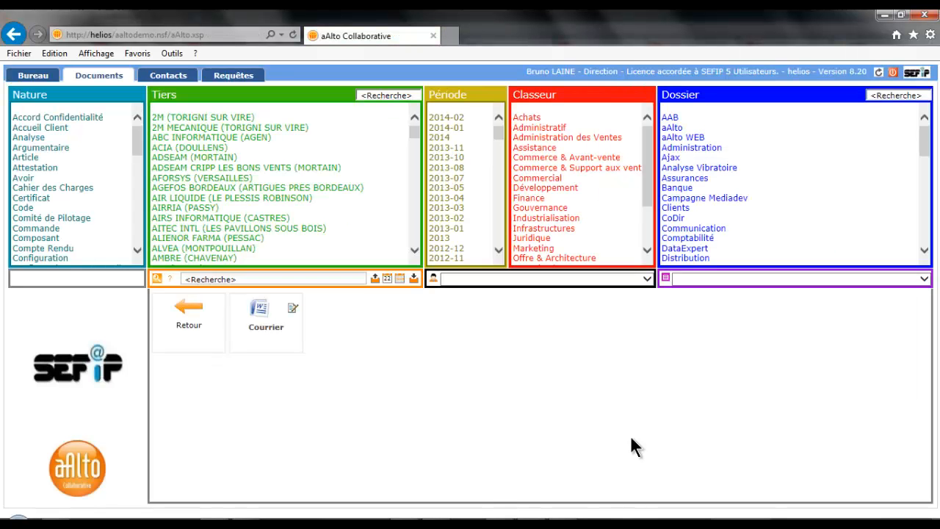
# Reopen the letter, check its list of actions, and close it
pyautogui.click(374, 279)
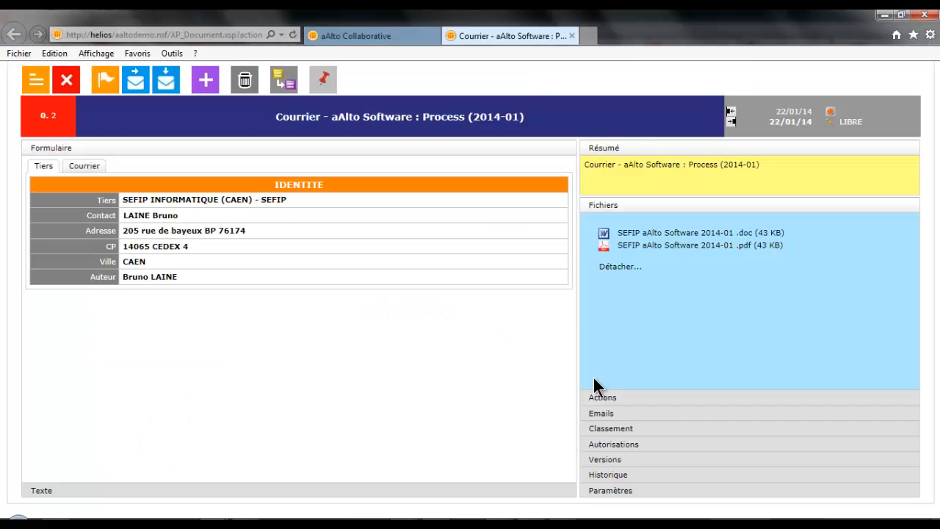
pyautogui.click(607, 399)
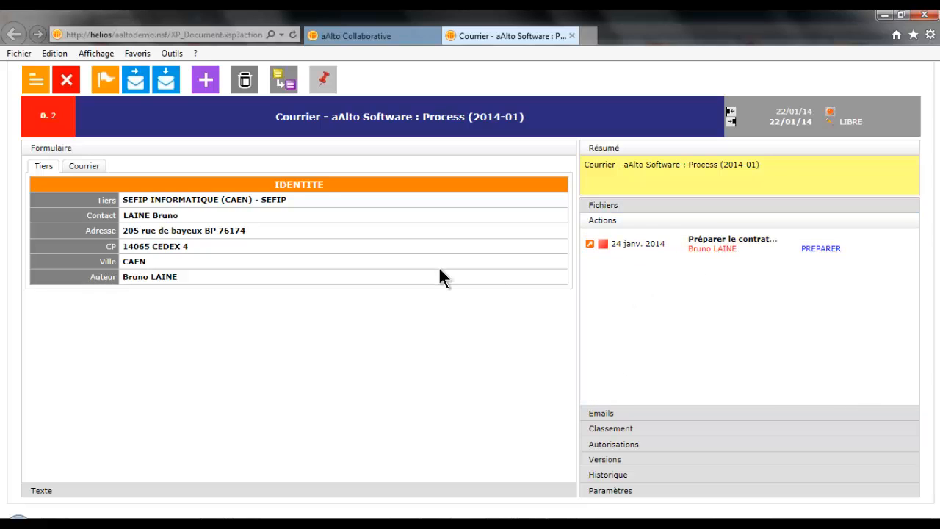
pyautogui.click(65, 78)
# Refresh the Bureau home page and review the upcoming deadlines and latest activities
pyautogui.click(30, 75)
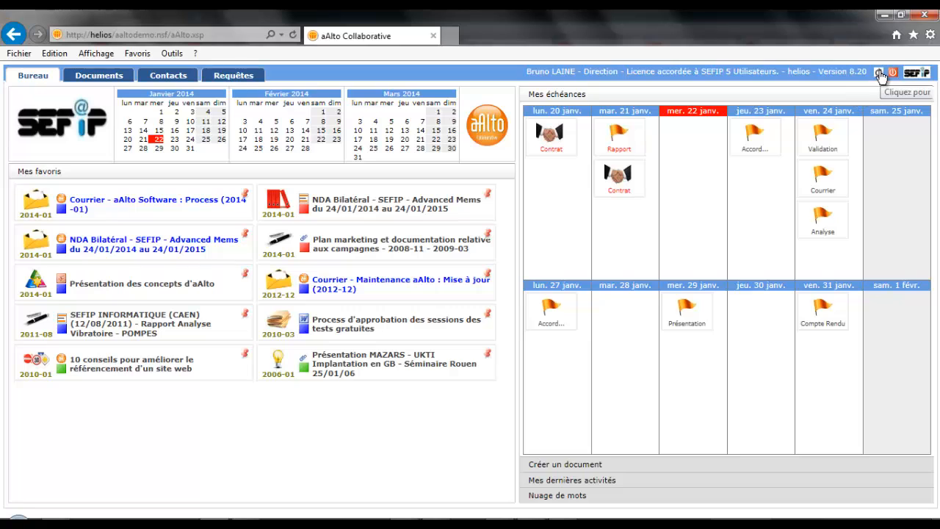
pyautogui.click(879, 73)
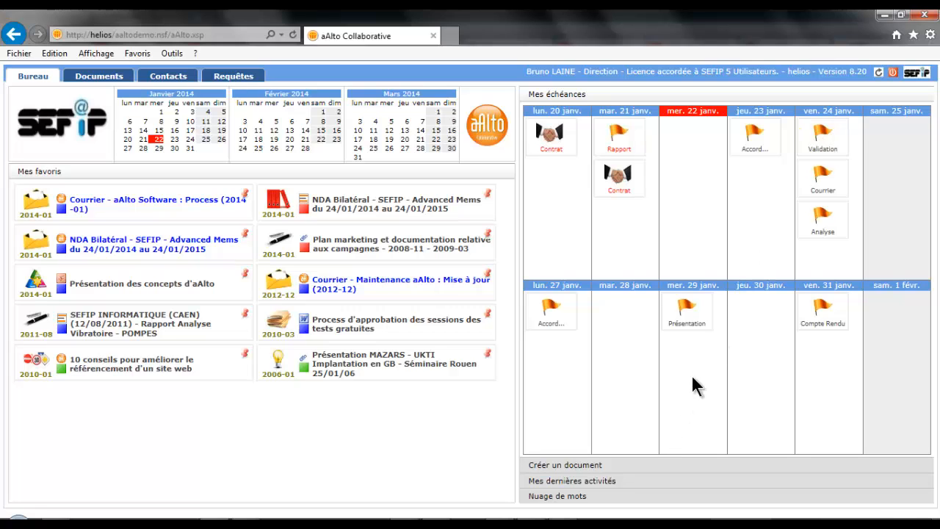
pyautogui.moveTo(761, 139)
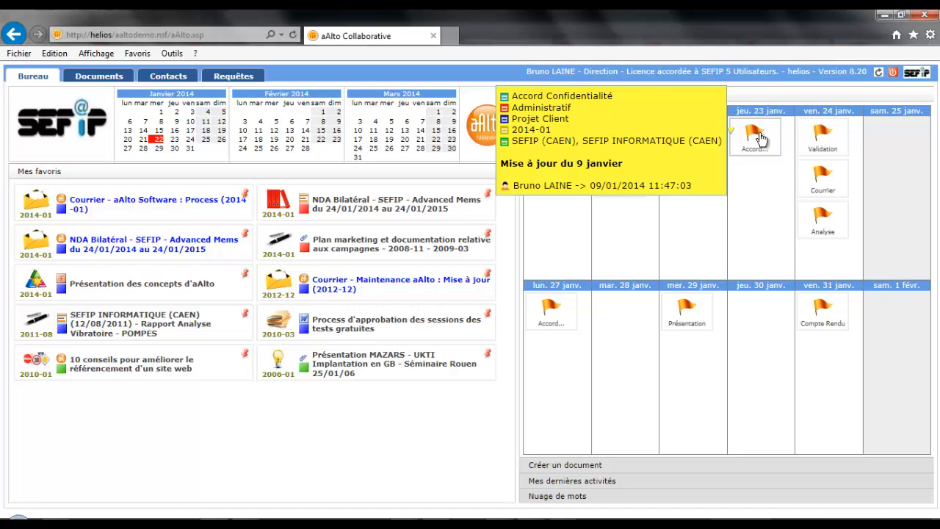
pyautogui.click(654, 484)
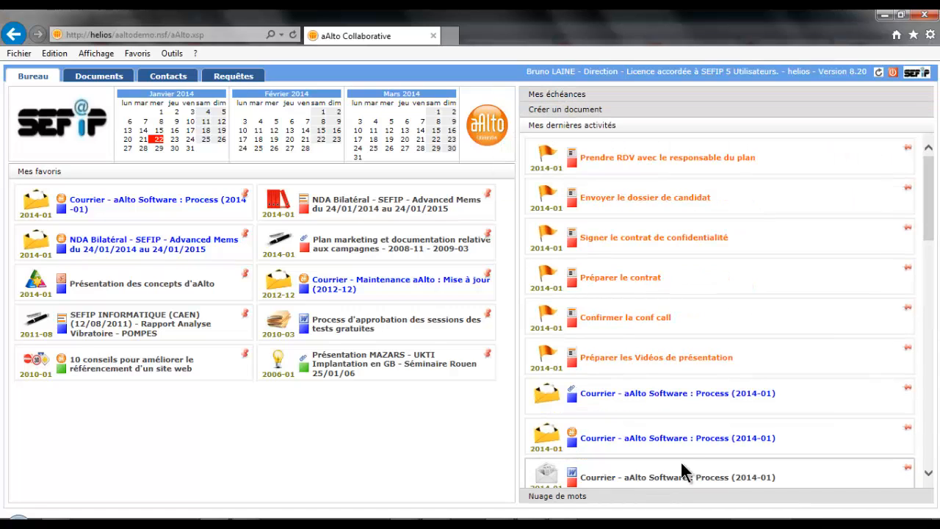
pyautogui.moveTo(929, 191); pyautogui.dragTo(929, 213)
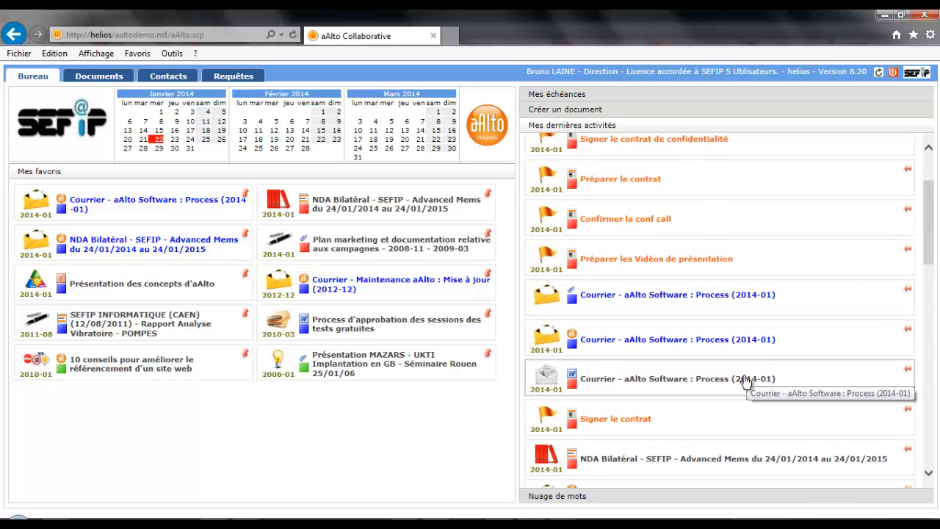